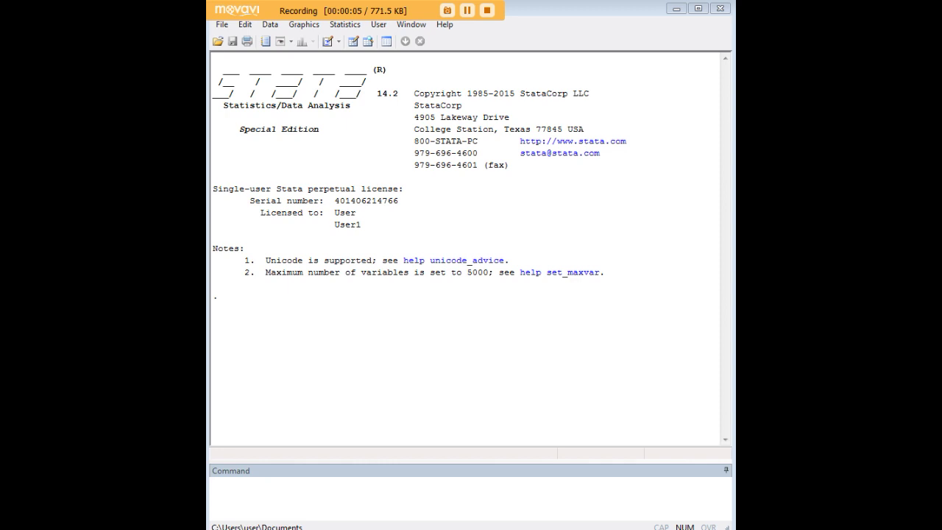
# Run 'set seed 1234' and 'set obs 1000' to create 1,000 empty observations
pyautogui.click(603, 491)
pyautogui.write('set seed 1234 set obs 1000')
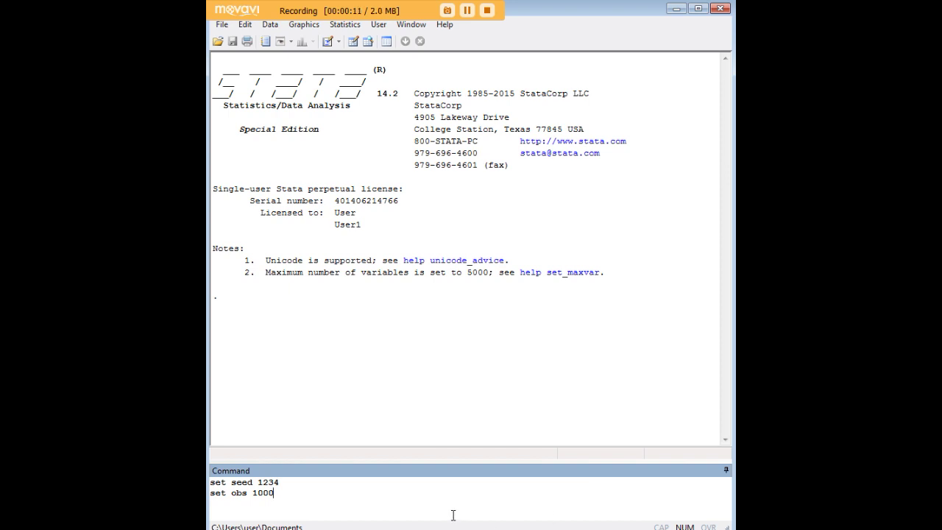
pyautogui.moveTo(275, 493); pyautogui.dragTo(209, 493)
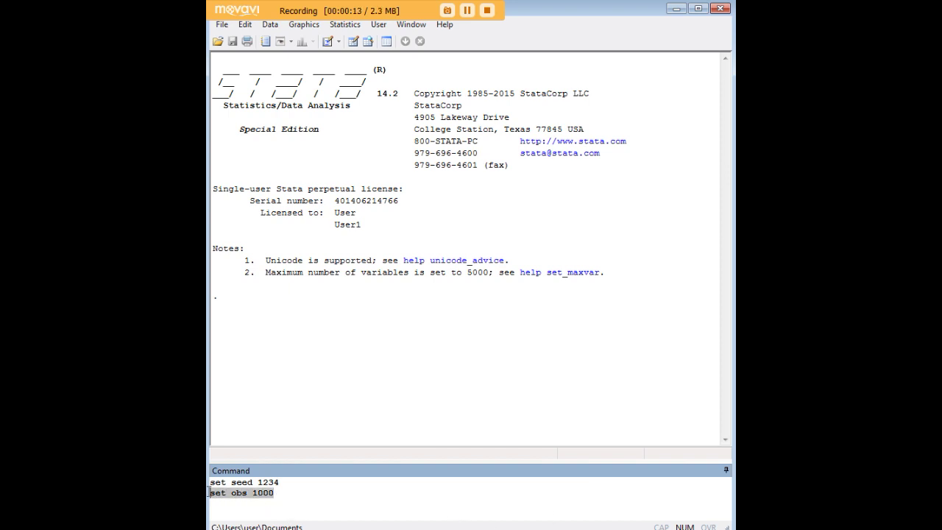
pyautogui.click(278, 487)
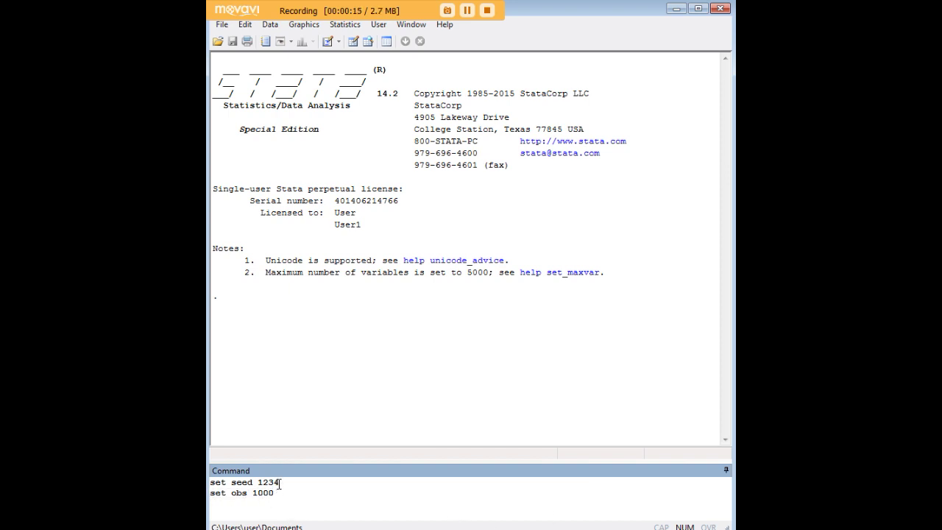
pyautogui.moveTo(282, 483); pyautogui.dragTo(209, 483)
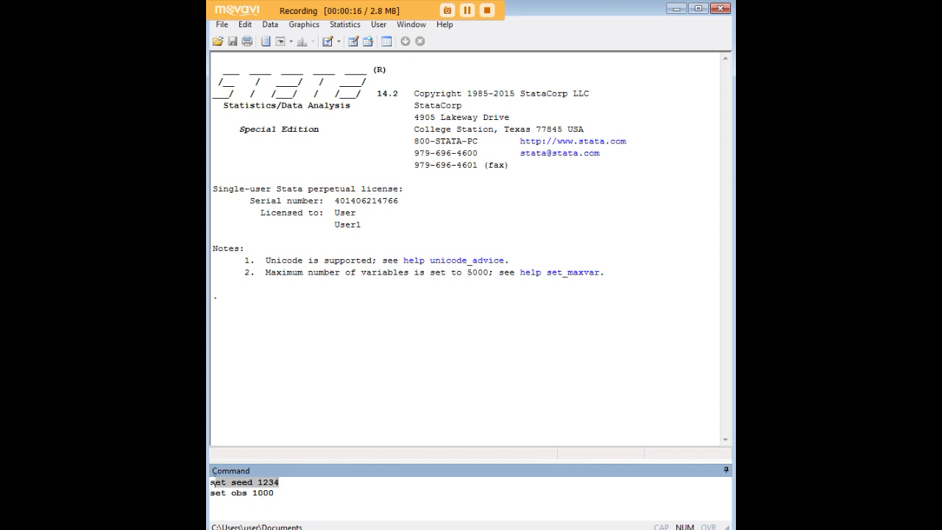
pyautogui.click(280, 483)
pyautogui.moveTo(279, 482); pyautogui.dragTo(258, 483)
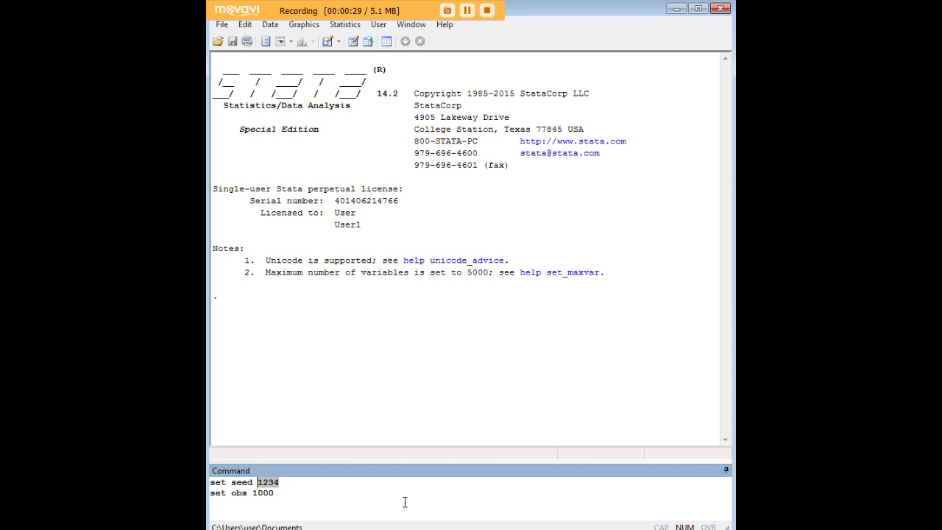
pyautogui.click(301, 480)
pyautogui.press('Return')
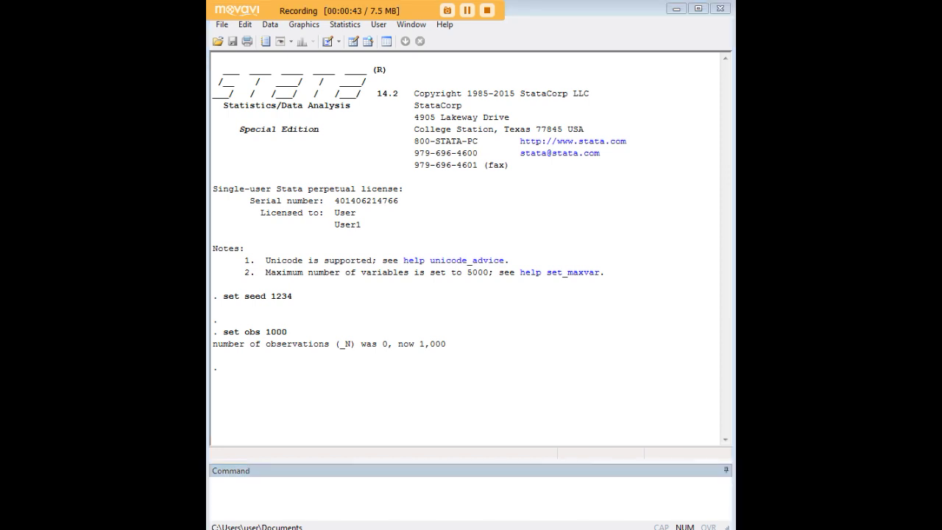
# Generate try = runiform(2,4) + runiform(0,1), then stage the gen day, tsset day and tsline try commands
pyautogui.click(622, 484)
pyautogui.write('gen try = runiform(2,4) + runiform(0,1)')
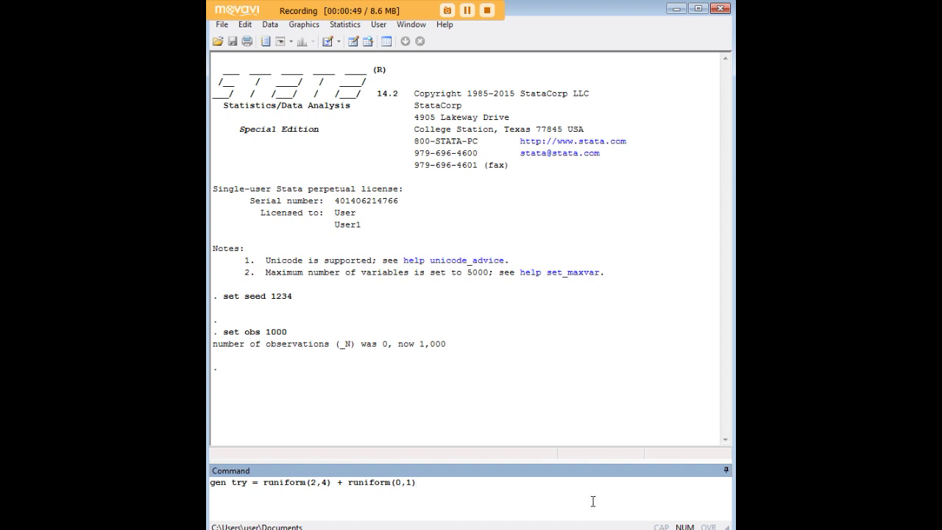
pyautogui.click(317, 482)
pyautogui.moveTo(310, 482); pyautogui.dragTo(328, 482)
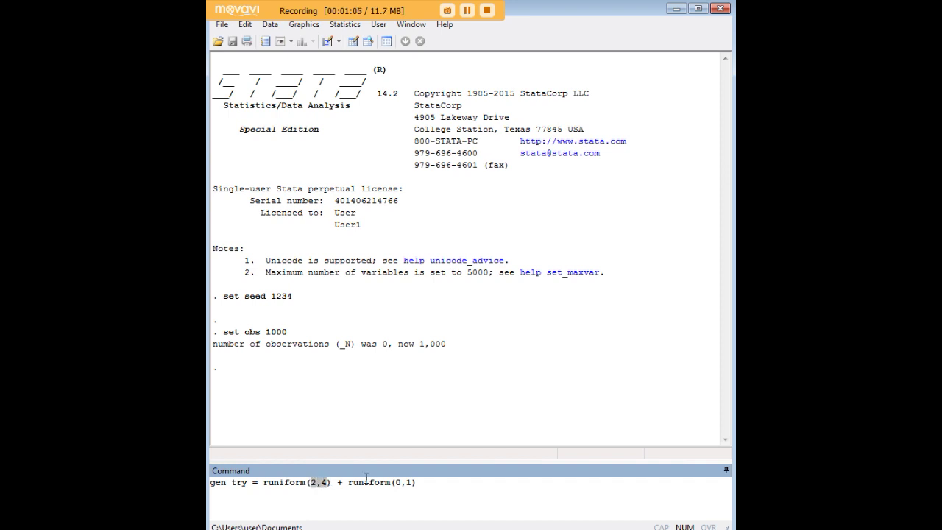
pyautogui.click(395, 482)
pyautogui.press('Return')
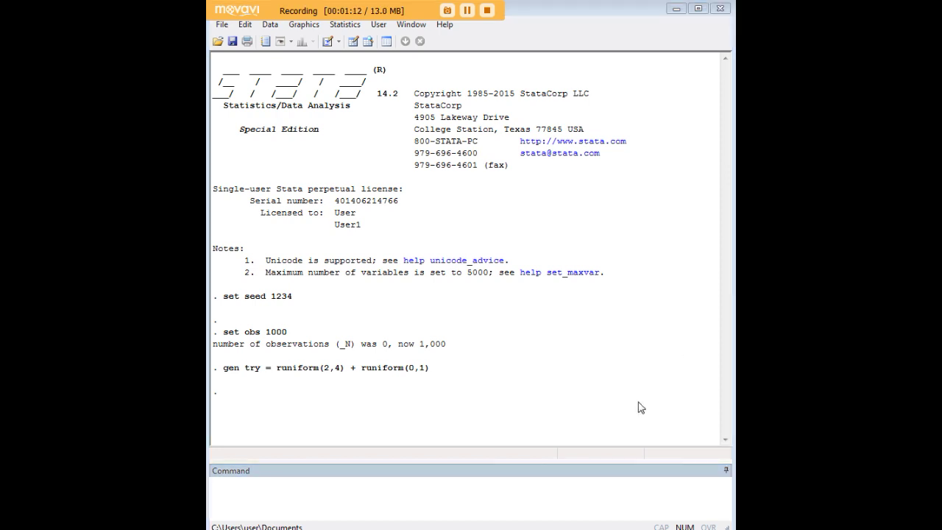
pyautogui.click(563, 507)
pyautogui.write('gen day = _n tsset day tsline try')
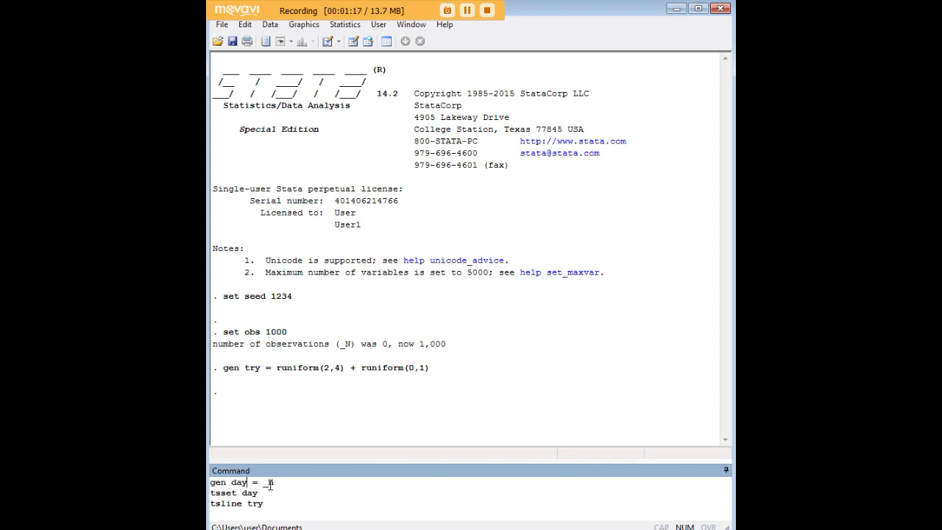
# Run gen day = _n, tsset day and tsline try to plot try over 1000 days
pyautogui.moveTo(264, 483); pyautogui.dragTo(274, 483)
pyautogui.click(258, 494)
pyautogui.press('Return')
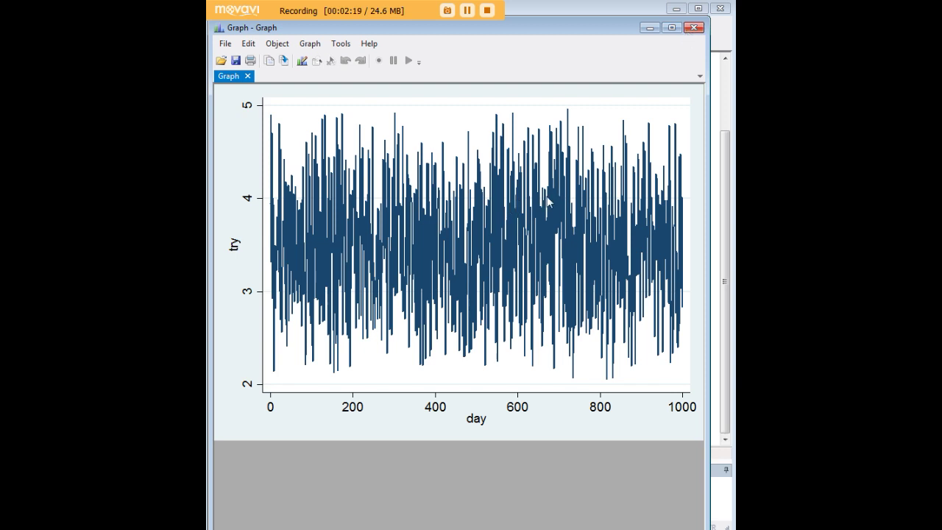
# Close the tsline graph of try after viewing it
pyautogui.click(693, 28)
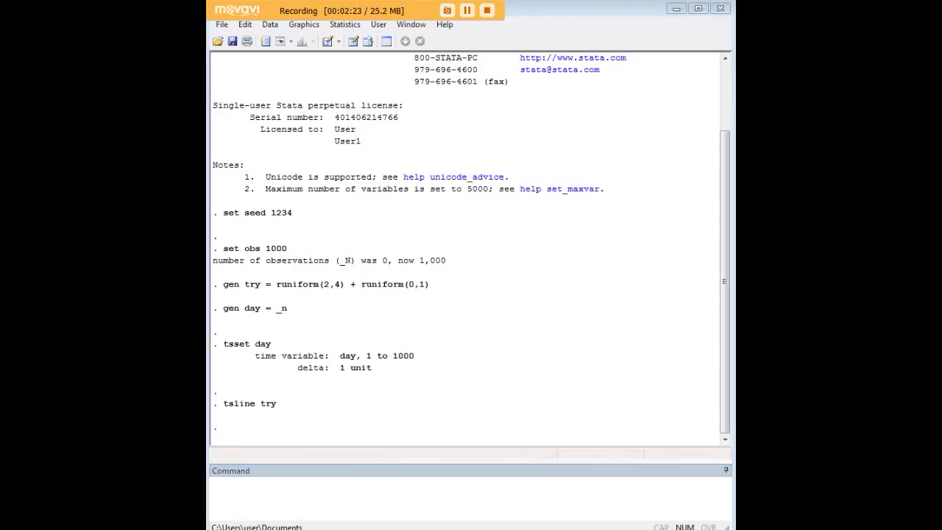
# Stage 'replace try = try+0.5 in 501/1000', checking the 0.5 increment and the 501/1000 range
pyautogui.write('replace try = try+0.5 in 501/1000')
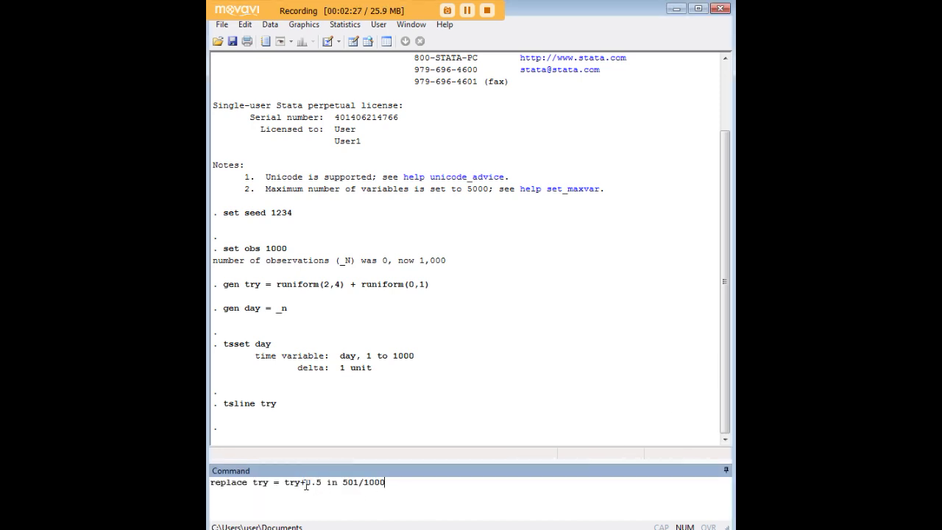
pyautogui.moveTo(307, 486); pyautogui.dragTo(322, 485)
pyautogui.click(295, 483)
pyautogui.moveTo(342, 483); pyautogui.dragTo(389, 482)
pyautogui.click(404, 484)
# Shift try by 0.5 from day 501, redraw tsline try showing the jump, then close the graph
pyautogui.press('Return')
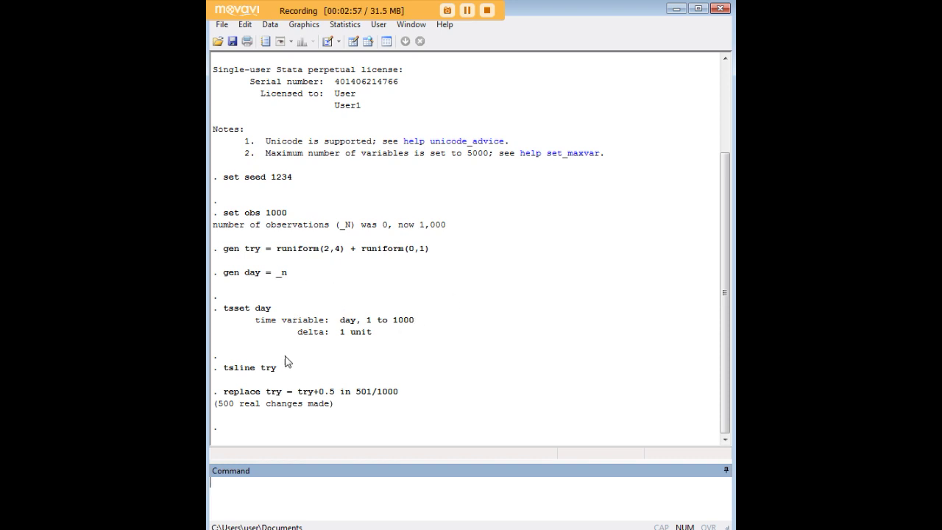
pyautogui.moveTo(280, 368); pyautogui.dragTo(224, 368)
pyautogui.hotkey('ctrl', 'c')
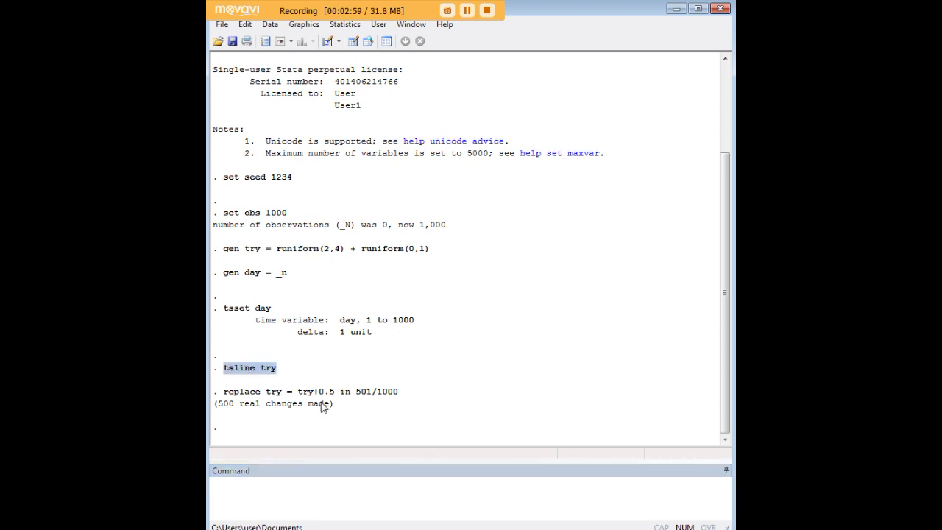
pyautogui.click(368, 490)
pyautogui.hotkey('ctrl', 'v')
pyautogui.write(']')
pyautogui.press('Return')
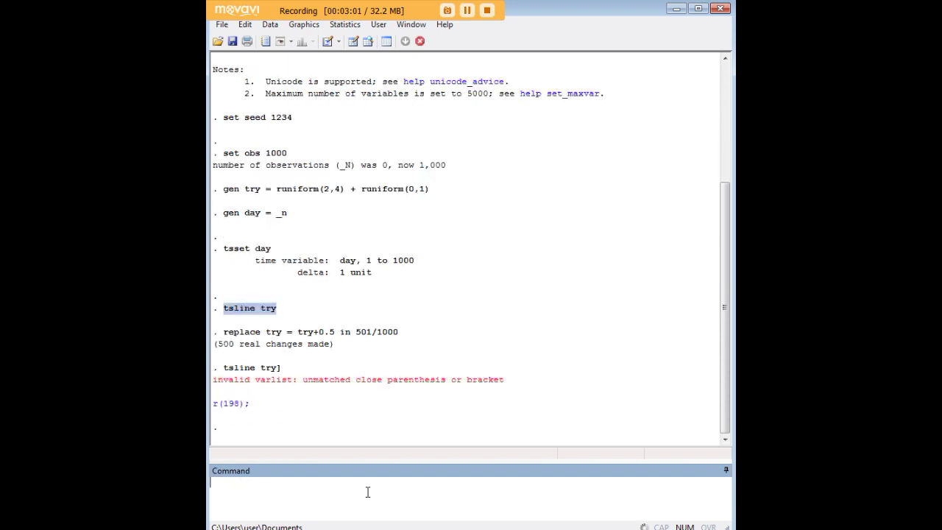
pyautogui.hotkey('ctrl', 'v')
pyautogui.press('Return')
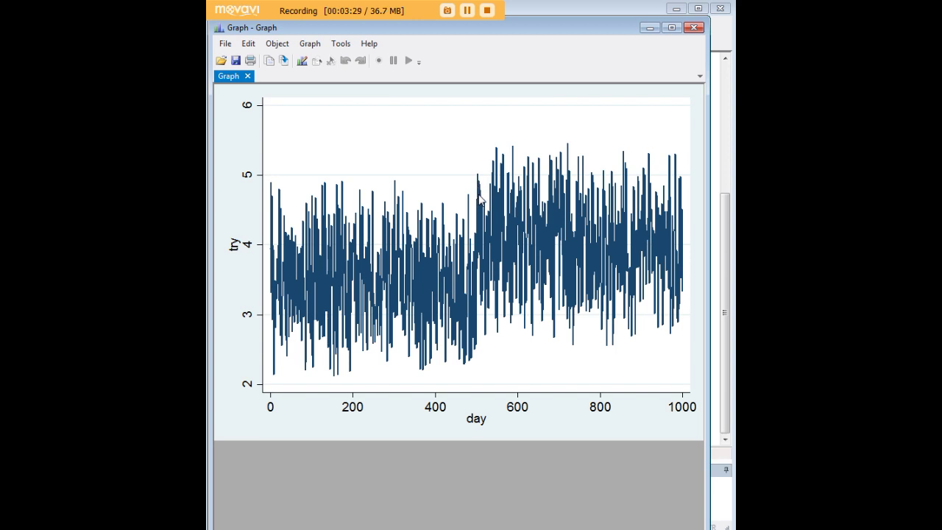
pyautogui.click(694, 27)
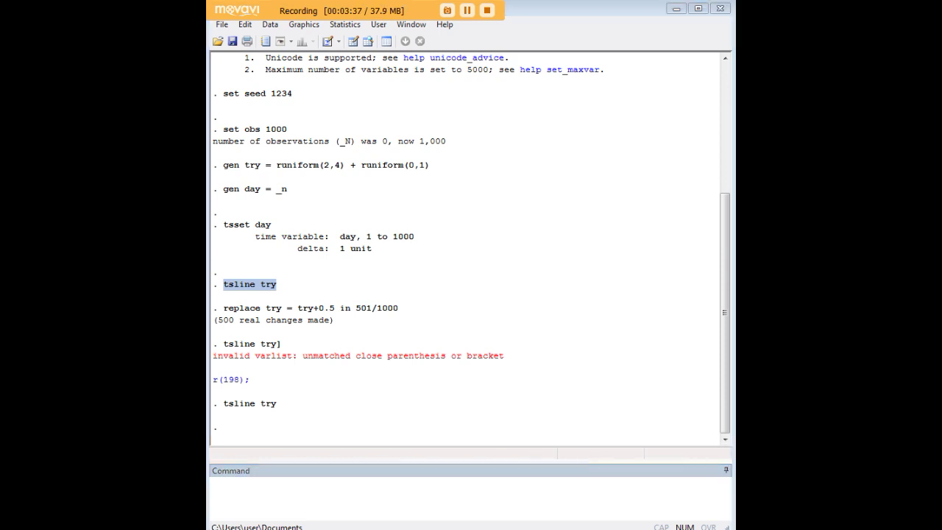
# Run 'regress try day' and stage estat sbsingle in the Command window
pyautogui.click(616, 492)
pyautogui.write('regress try day')
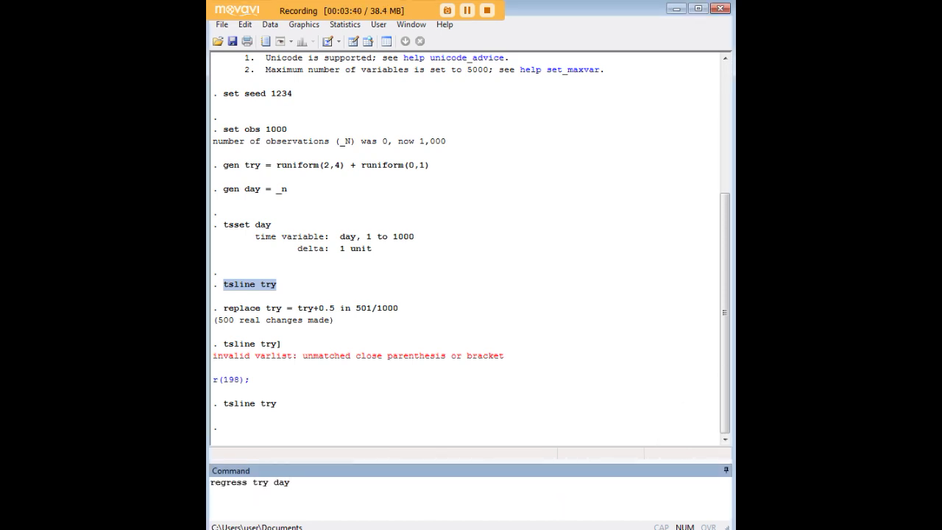
pyautogui.doubleClick(266, 483)
pyautogui.click(295, 482)
pyautogui.click(282, 349)
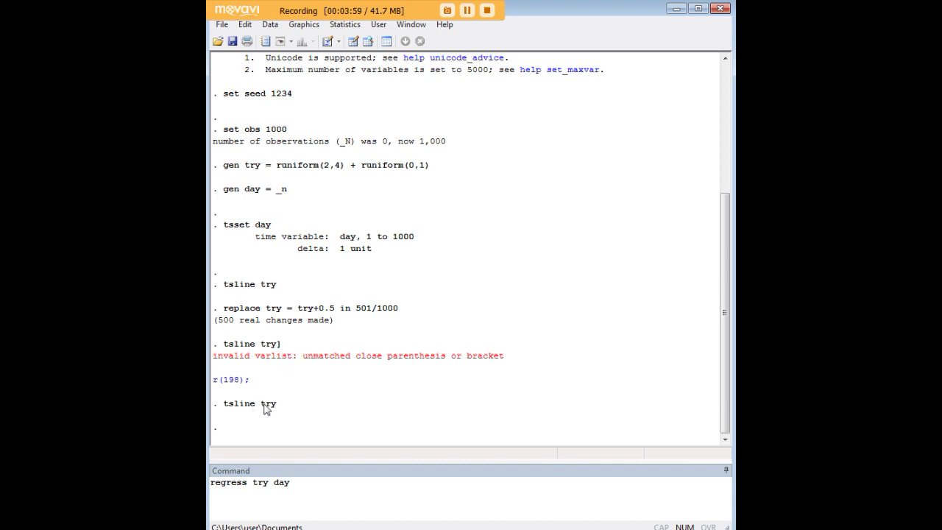
pyautogui.click(307, 484)
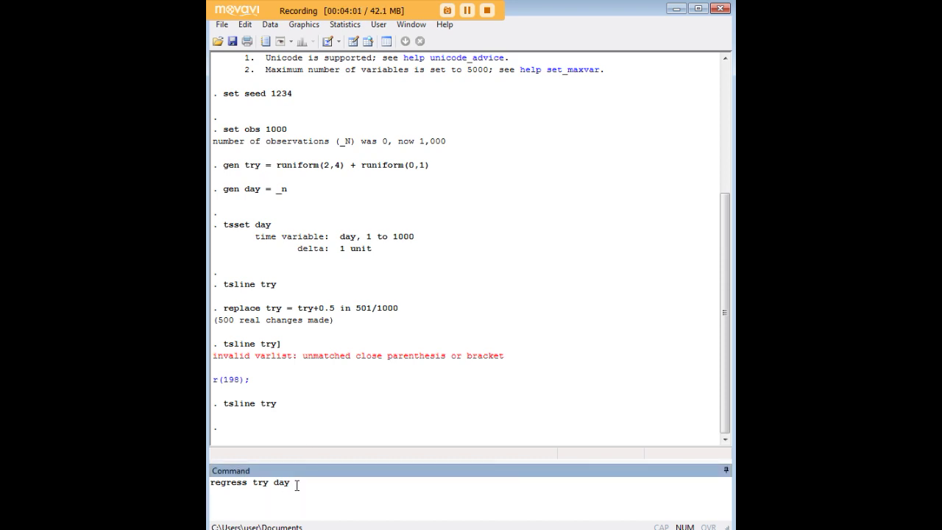
pyautogui.press('Return')
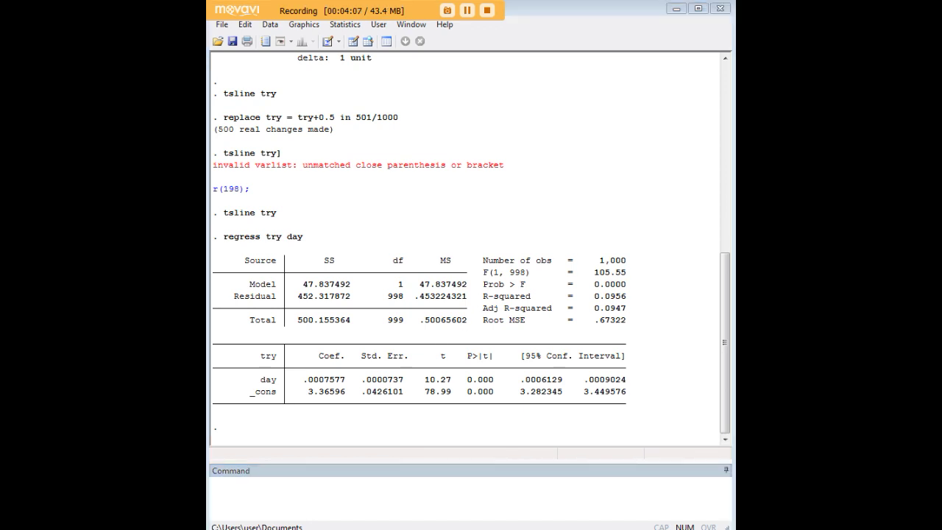
pyautogui.click(608, 494)
pyautogui.write('estat sbsingle')
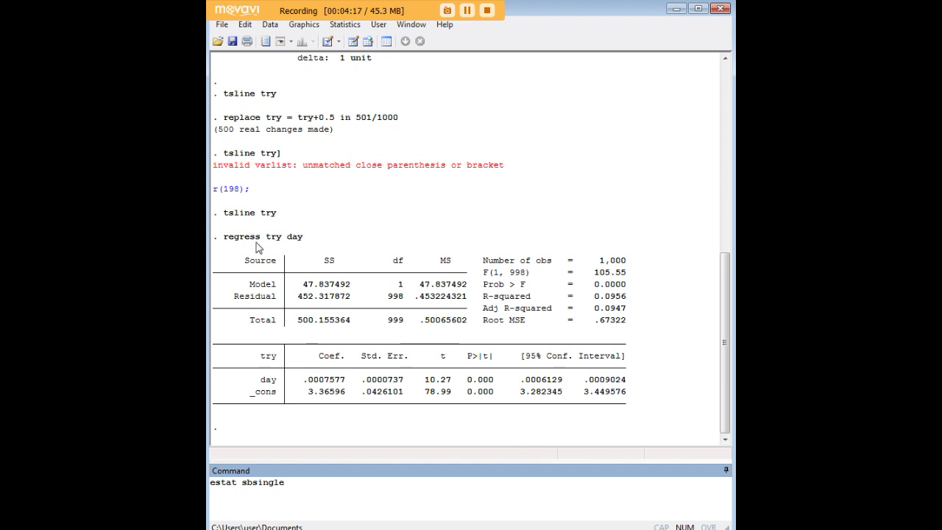
# Run estat sbsingle and highlight the estimated break date of 501
pyautogui.click(329, 478)
pyautogui.press('Return')
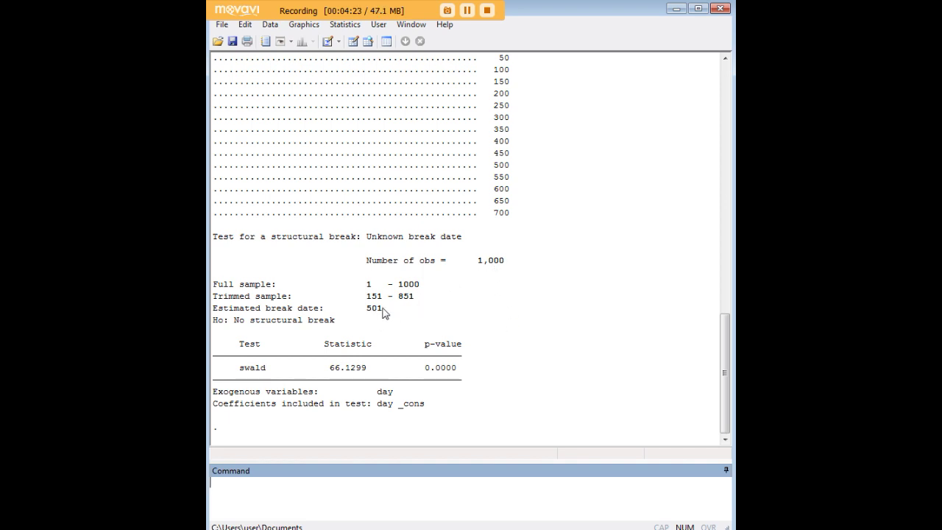
pyautogui.moveTo(390, 309); pyautogui.dragTo(215, 309)
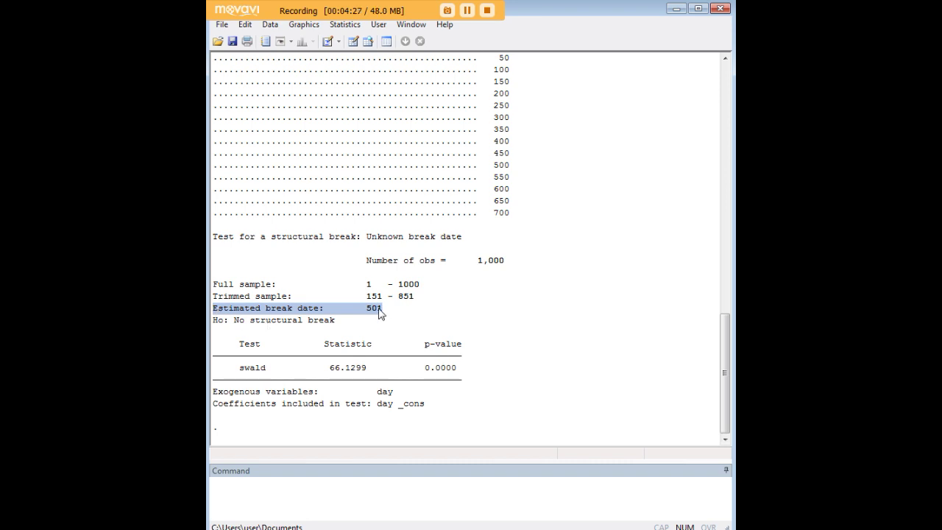
pyautogui.click(484, 309)
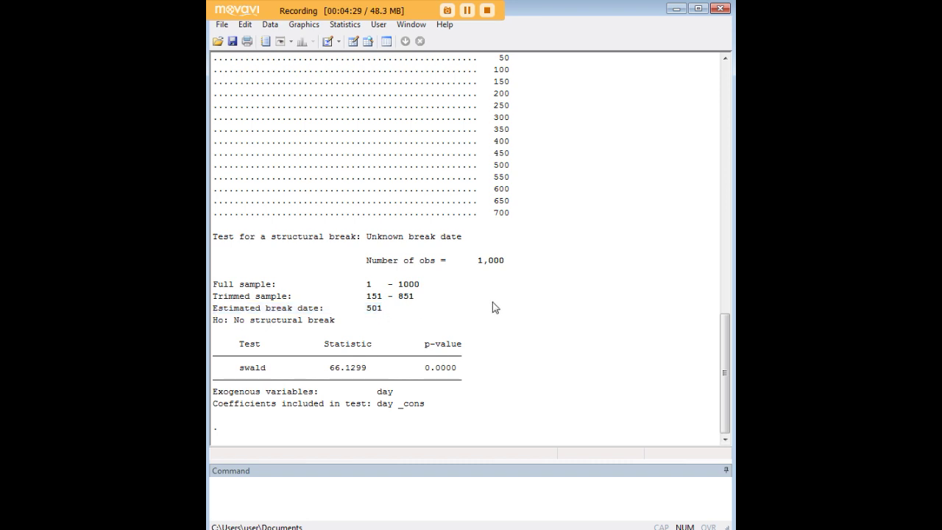
# Review the test output, highlighting the break date 501 and the swald statistic 66.1299
pyautogui.scroll(20, 494, 312)
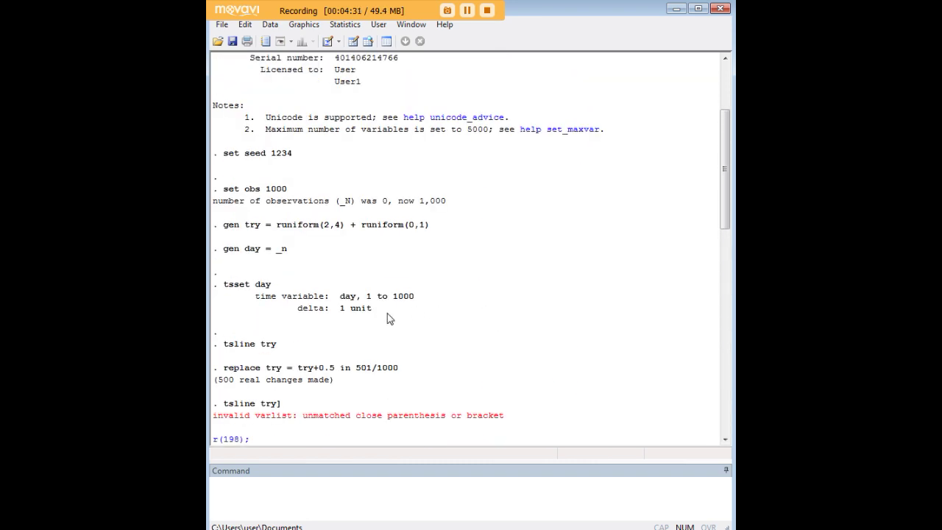
pyautogui.doubleClick(328, 370)
pyautogui.moveTo(723, 210); pyautogui.dragTo(719, 432)
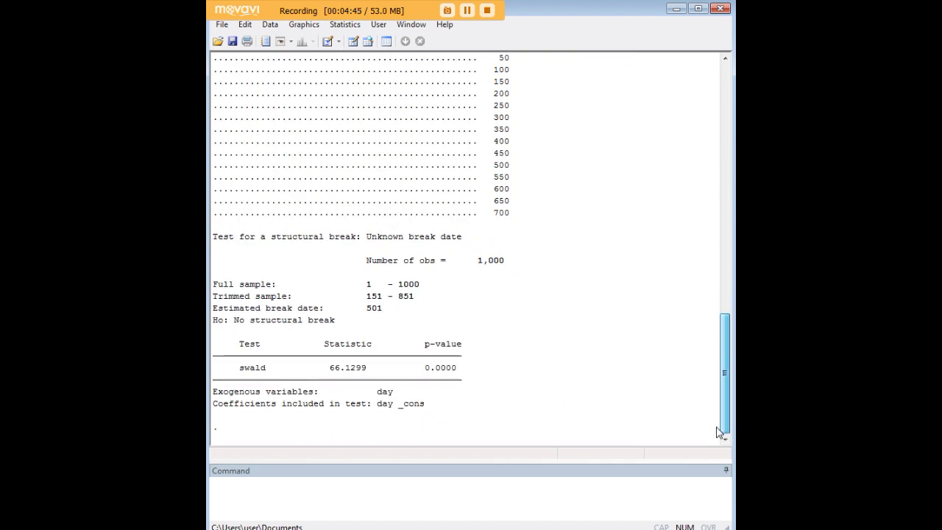
pyautogui.moveTo(389, 309); pyautogui.dragTo(213, 310)
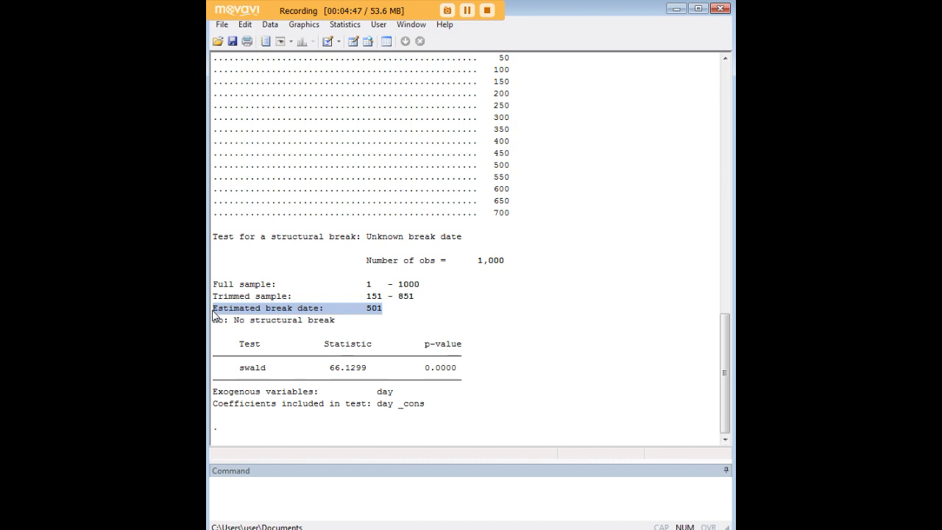
pyautogui.click(382, 312)
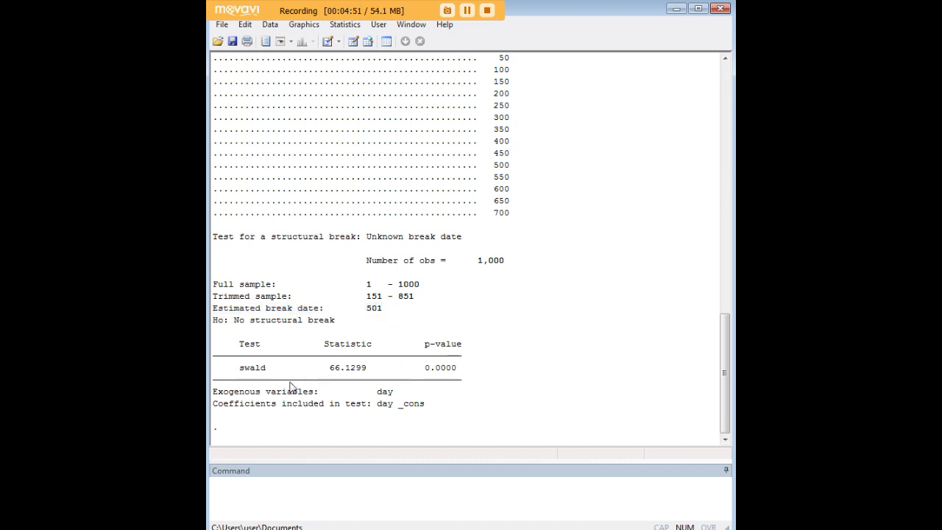
pyautogui.moveTo(373, 370); pyautogui.dragTo(333, 370)
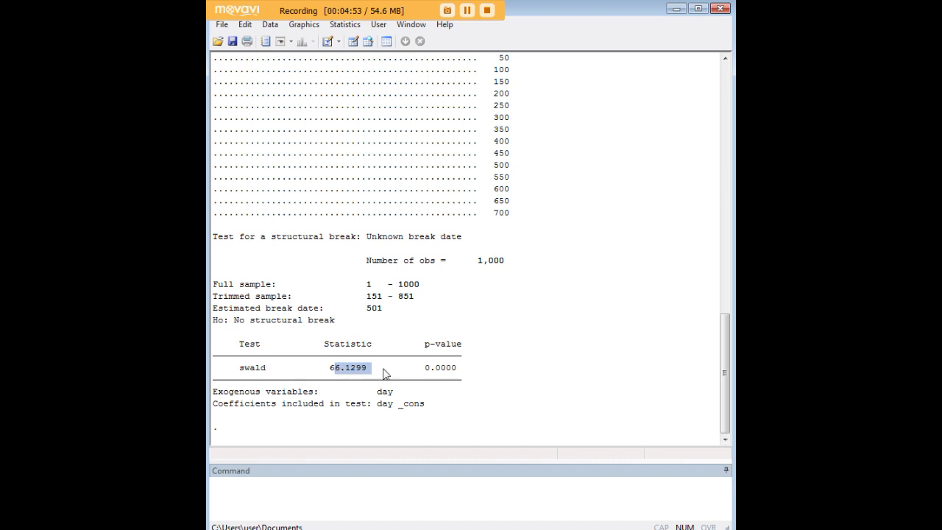
pyautogui.click(436, 371)
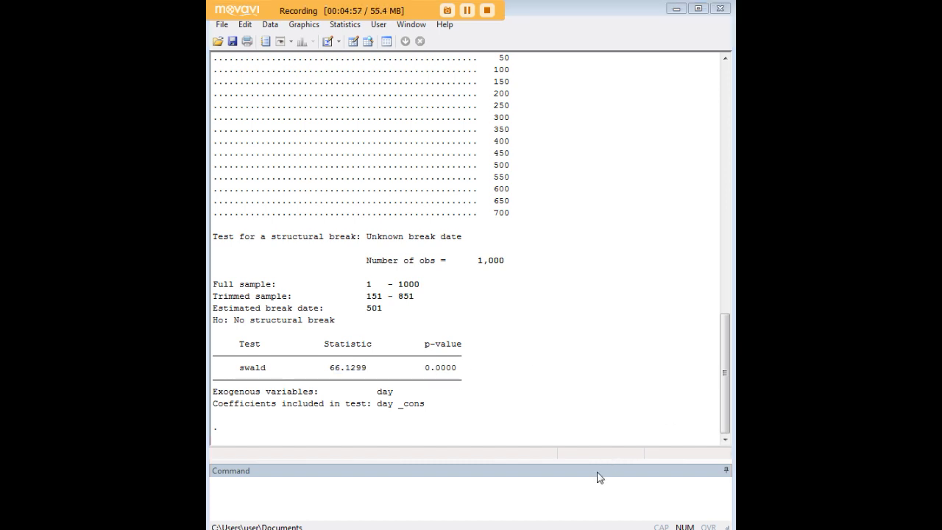
pyautogui.click(594, 492)
# Plot 'tsline try, xline(501)' to mark the break at day 501, then close the graph
pyautogui.write('tsline try, xline(501)')
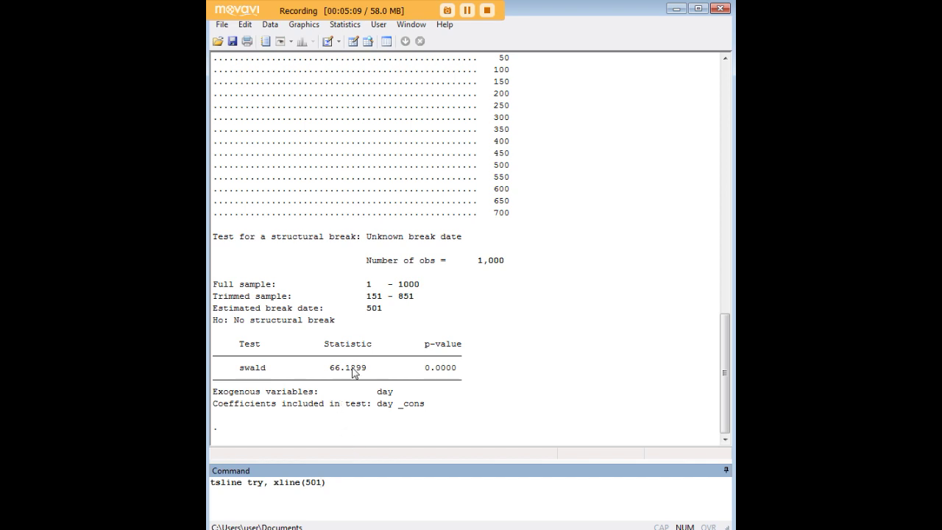
pyautogui.moveTo(384, 310); pyautogui.dragTo(368, 309)
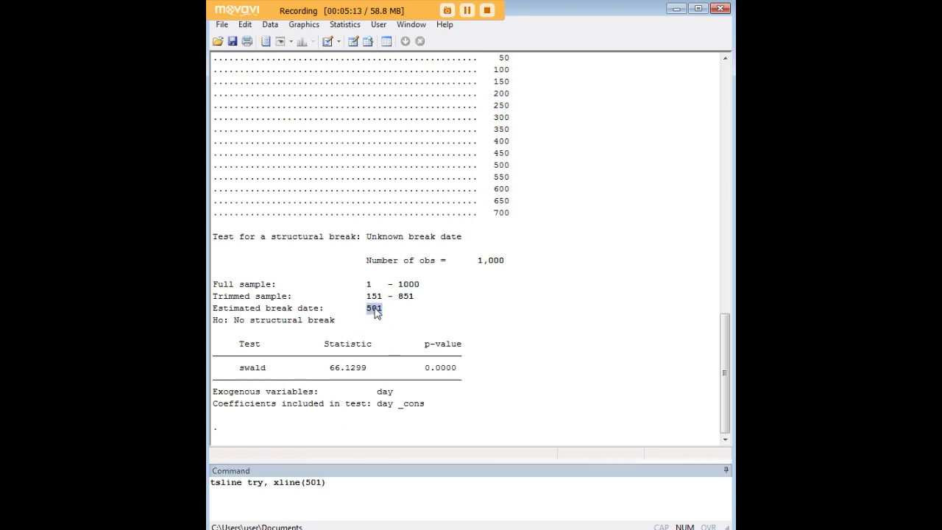
pyautogui.click(331, 486)
pyautogui.press('Return')
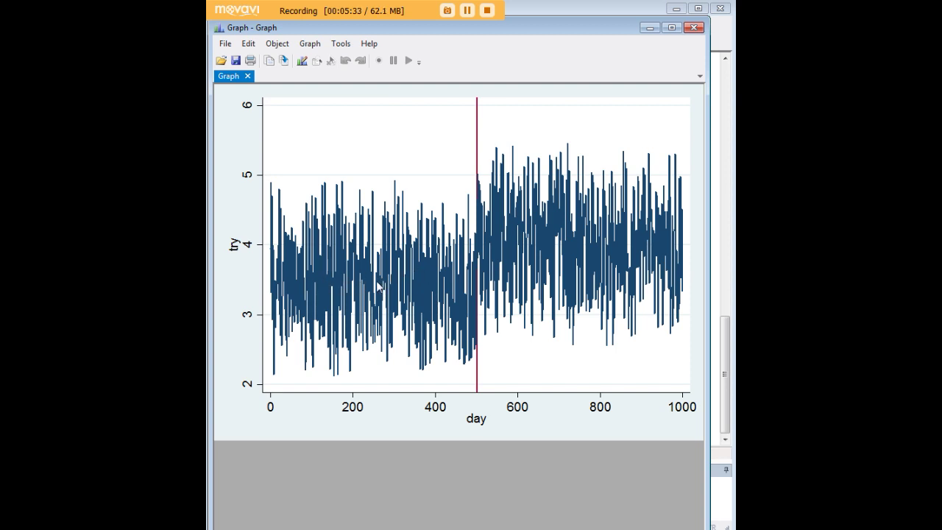
pyautogui.click(649, 29)
pyautogui.click(454, 394)
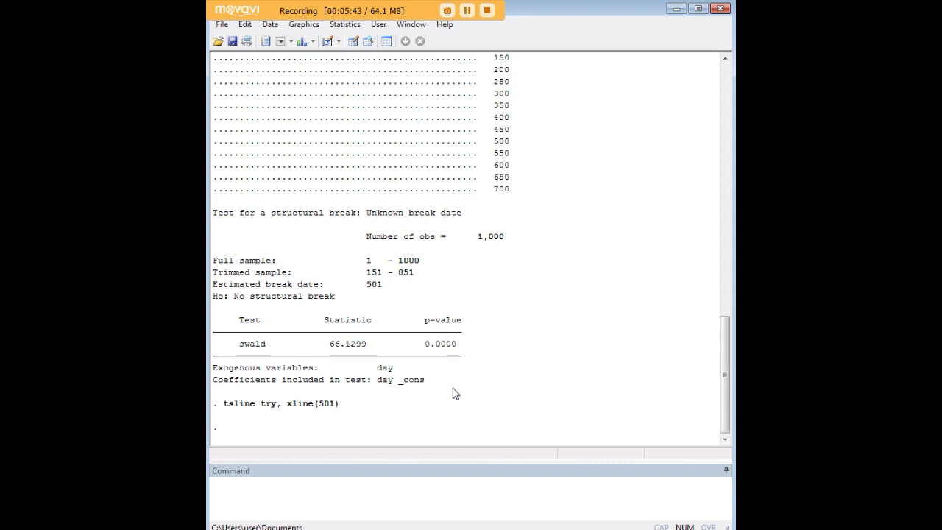
pyautogui.click(510, 483)
pyautogui.scroll(5, 569, 333)
pyautogui.scroll(3, 573, 337)
pyautogui.scroll(-8, 588, 358)
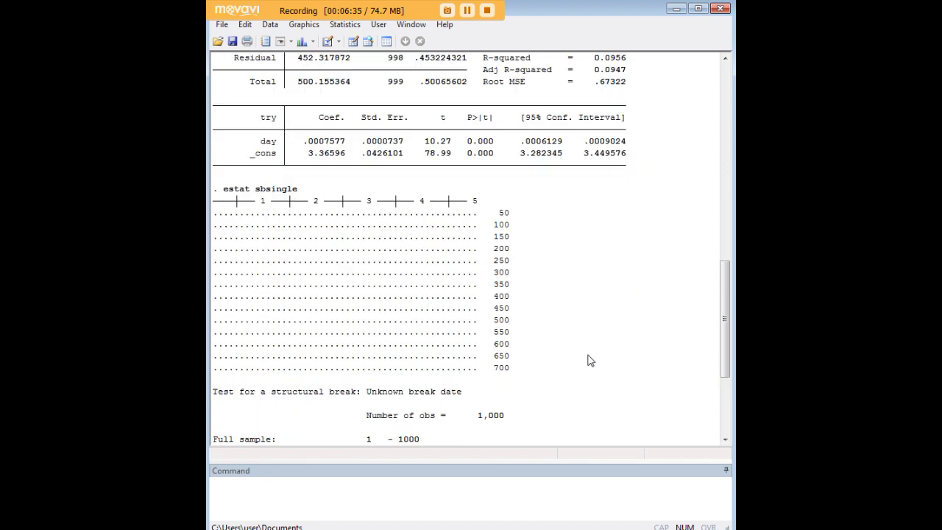
pyautogui.scroll(4, 589, 361)
pyautogui.scroll(1, 589, 363)
pyautogui.scroll(-5, 588, 361)
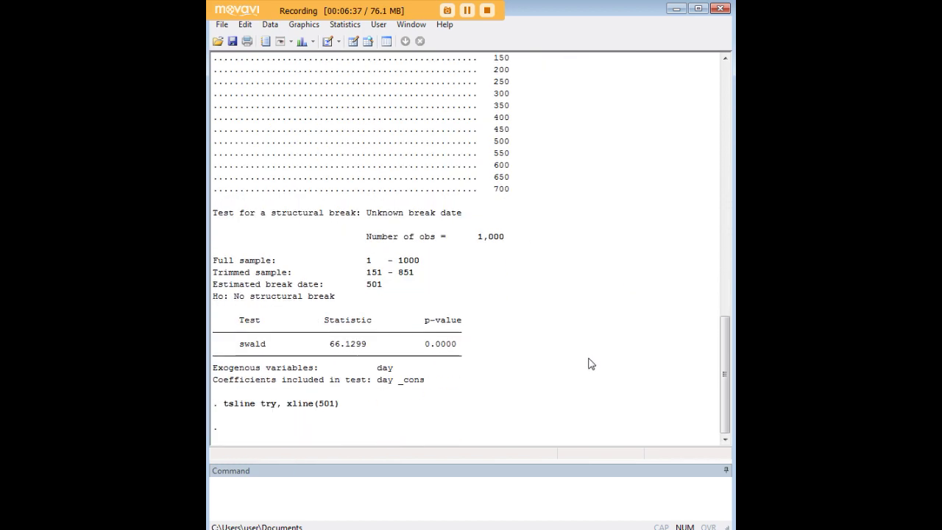
pyautogui.scroll(5, 589, 361)
pyautogui.scroll(-5, 590, 363)
pyautogui.scroll(4, 616, 346)
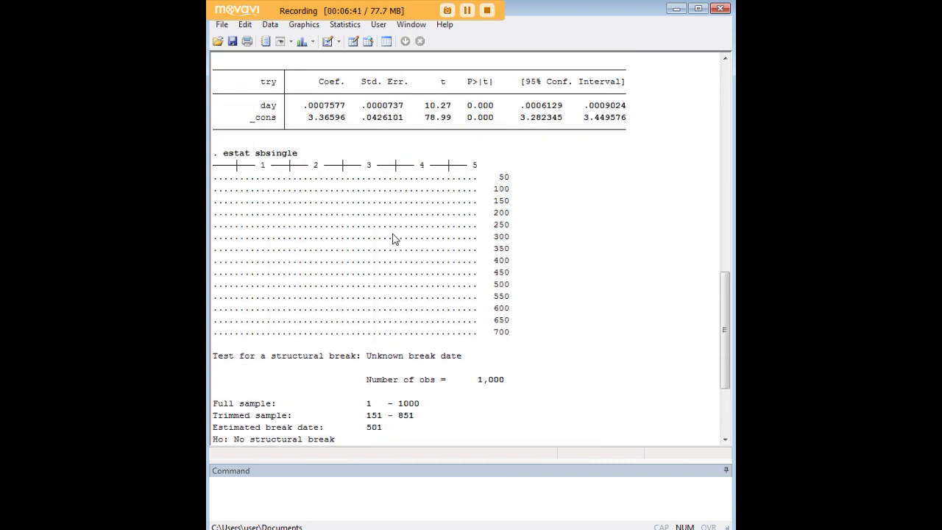
pyautogui.scroll(4, 394, 243)
pyautogui.moveTo(299, 296); pyautogui.dragTo(222, 298)
pyautogui.moveTo(310, 106); pyautogui.dragTo(232, 110)
pyautogui.scroll(3, 358, 204)
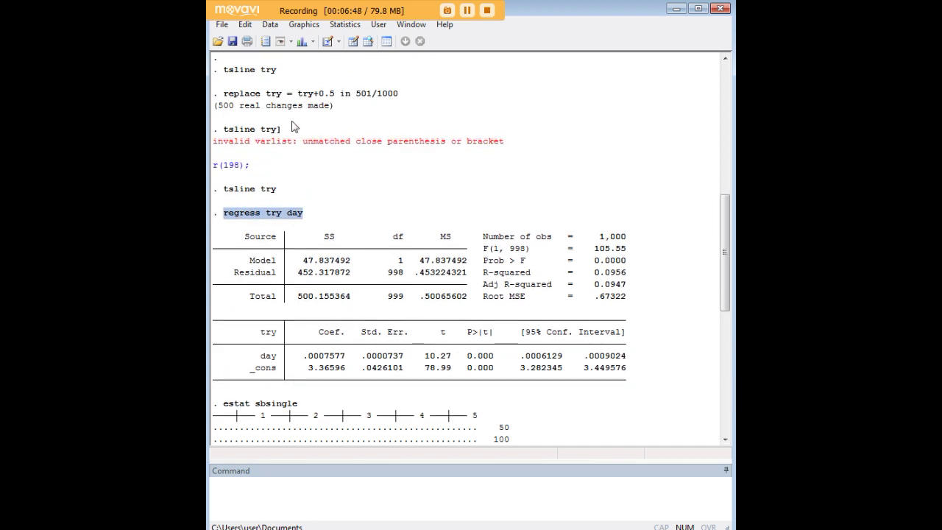
pyautogui.scroll(-4, 312, 183)
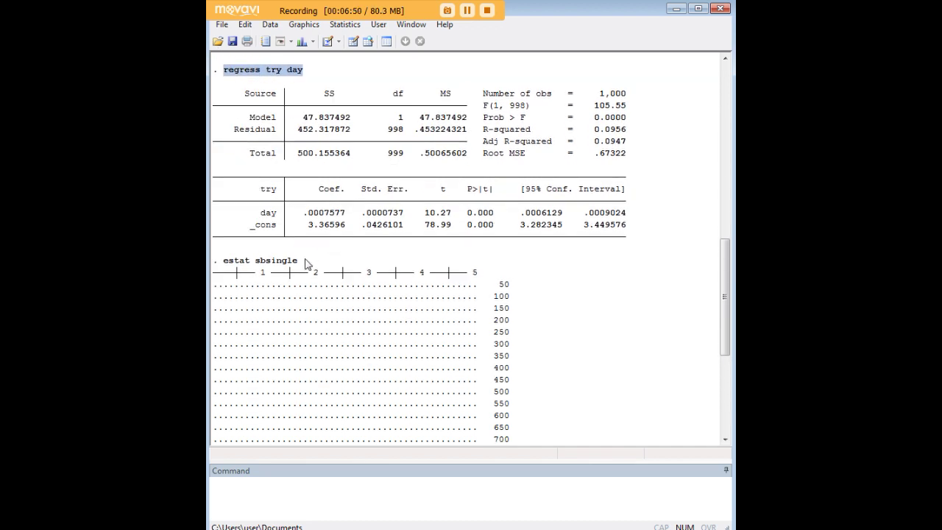
pyautogui.moveTo(305, 265); pyautogui.dragTo(231, 271)
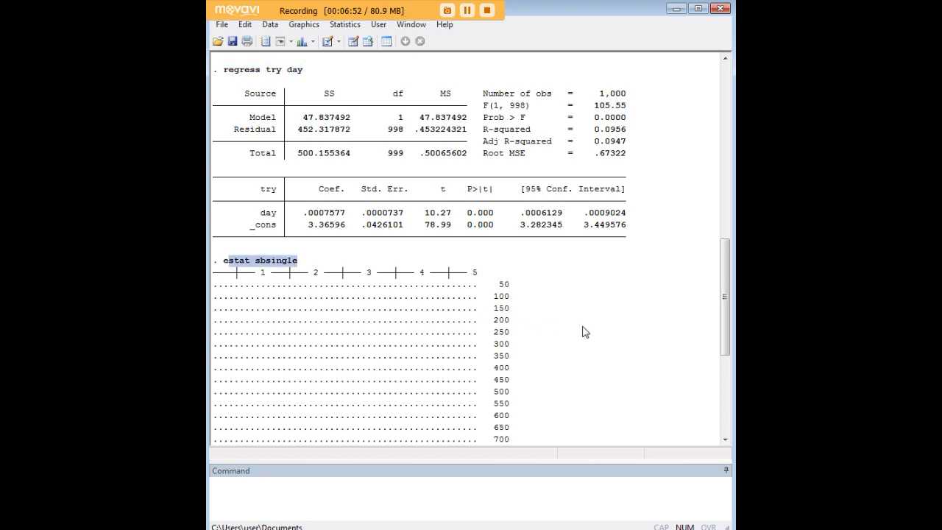